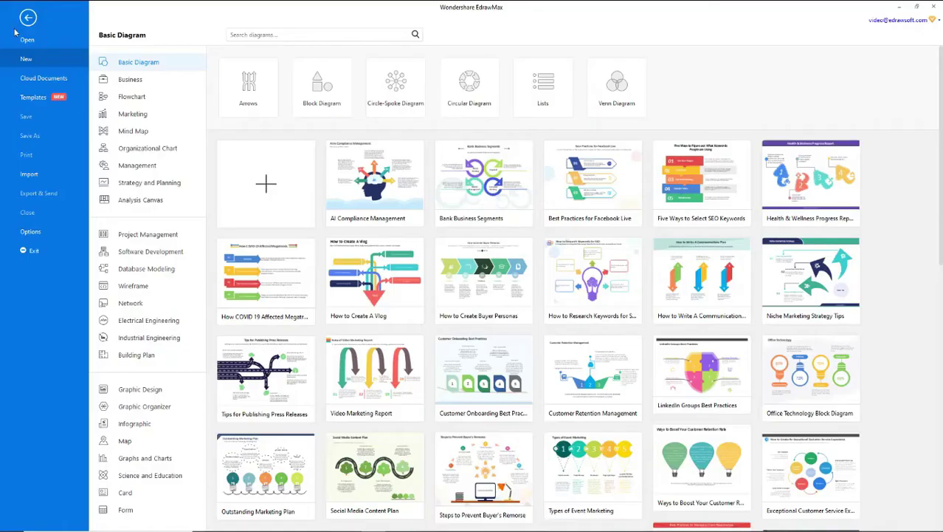
Step: Browse the new-diagram templates under Management > Fault Tree Analysis
click(22, 59)
click(136, 166)
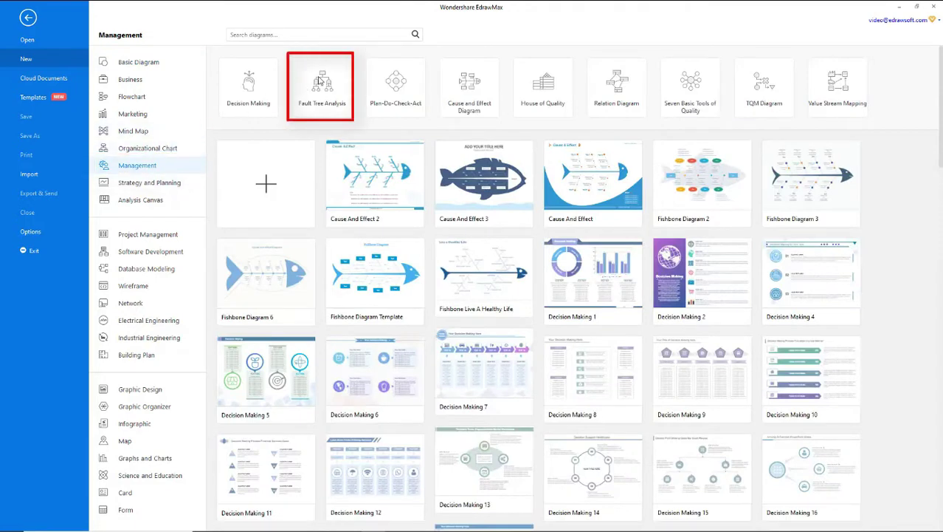
click(322, 81)
Step: Start a blank fault tree and put an 'Aircraft Crash' box at the top middle of the page
click(264, 183)
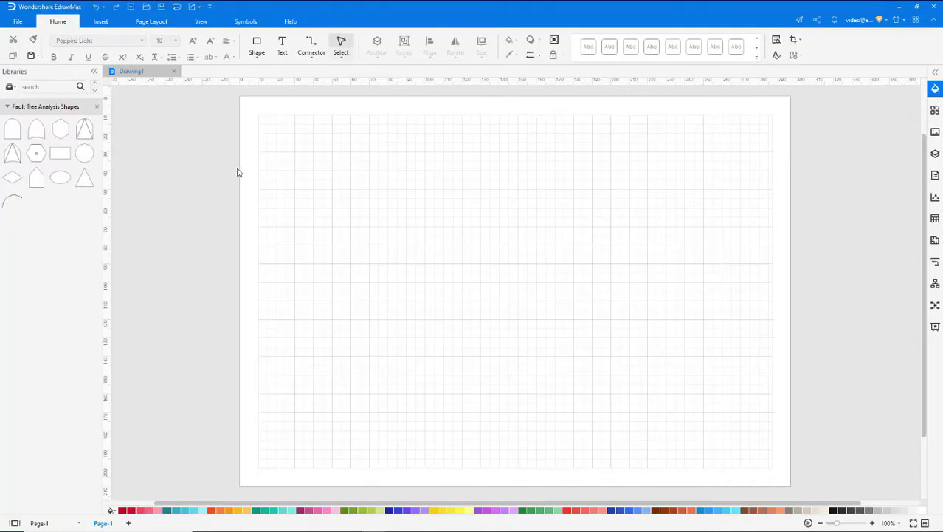
click(10, 87)
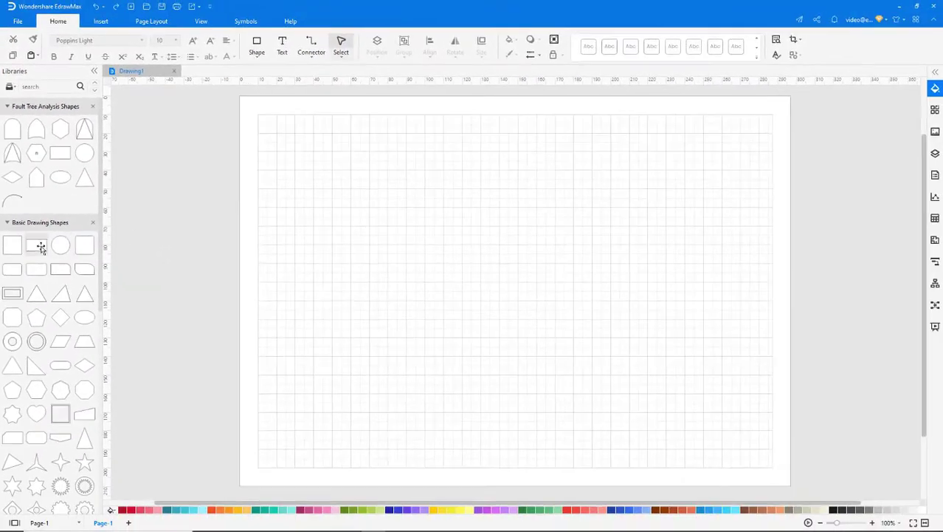
mouse_move(47, 241)
mouse_down()
mouse_move(109, 238)
mouse_move(465, 130)
mouse_up()
drag(363, 157, 427, 144)
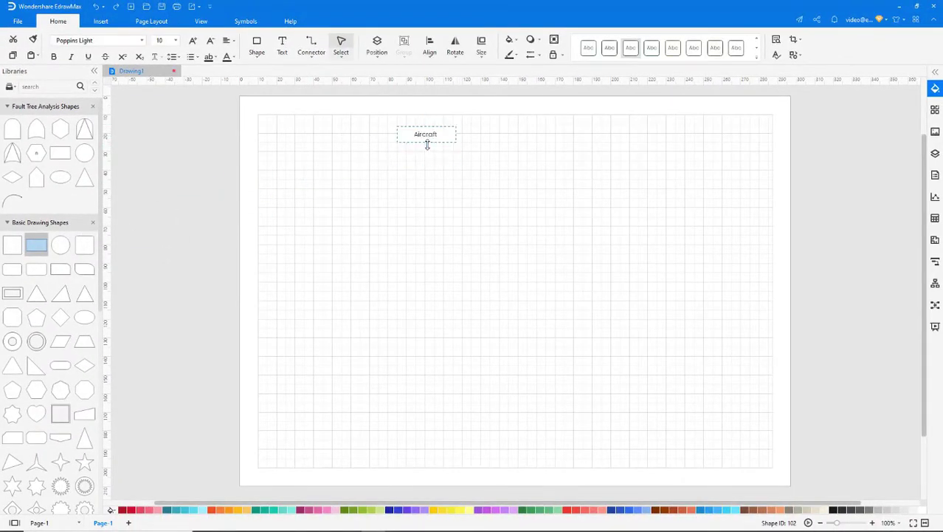
text(Crash)
click(388, 123)
Step: Draw a short straight connector down from Aircraft Crash and place an OR gate beneath it
click(309, 61)
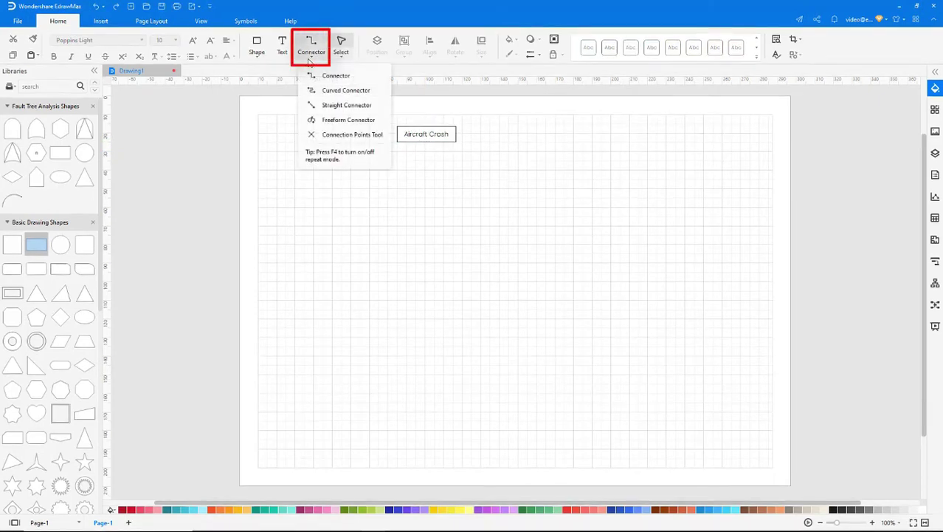
click(312, 105)
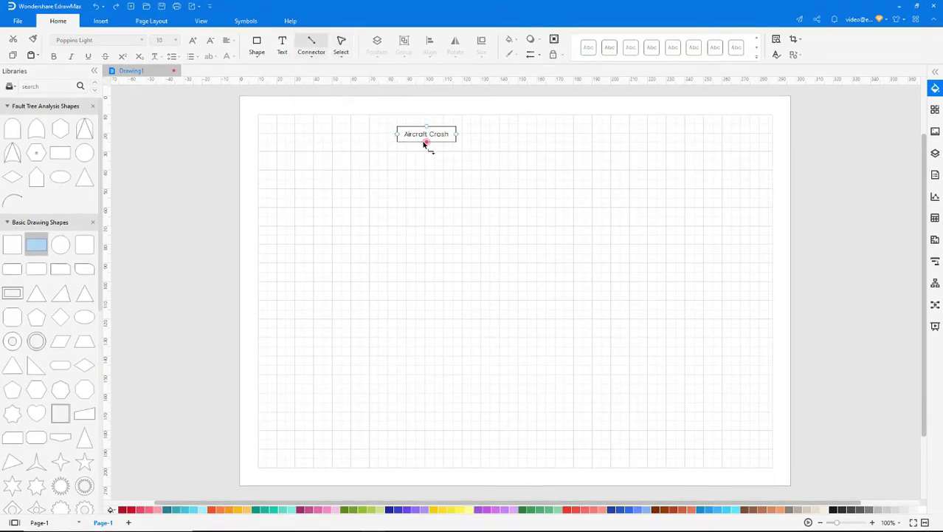
drag(426, 142, 426, 163)
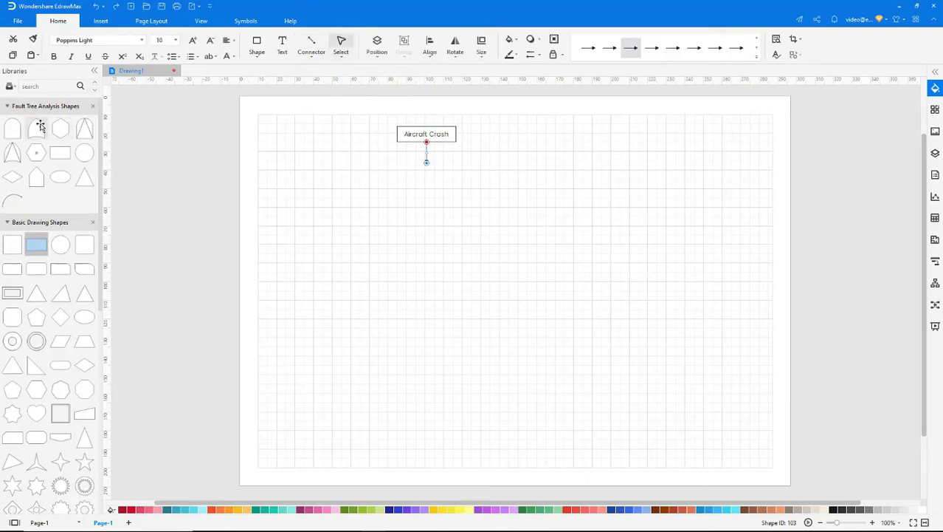
drag(37, 128, 423, 178)
Step: Add the Flowchart > IDEF0 shape library to the shape panel
click(9, 87)
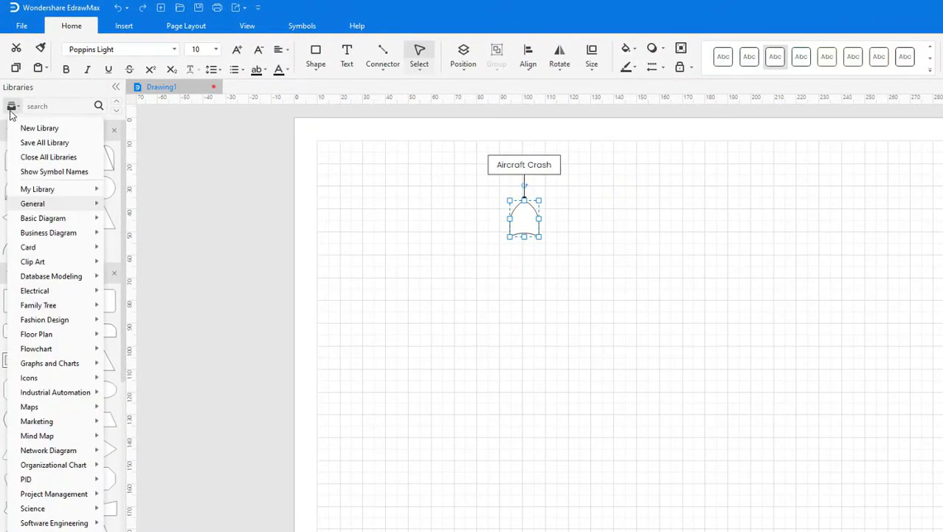
mouse_move(14, 347)
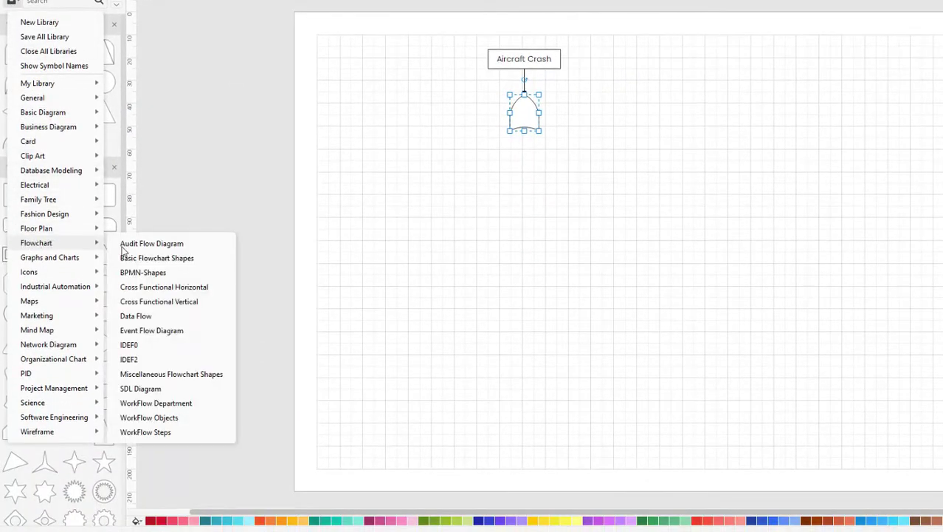
click(142, 346)
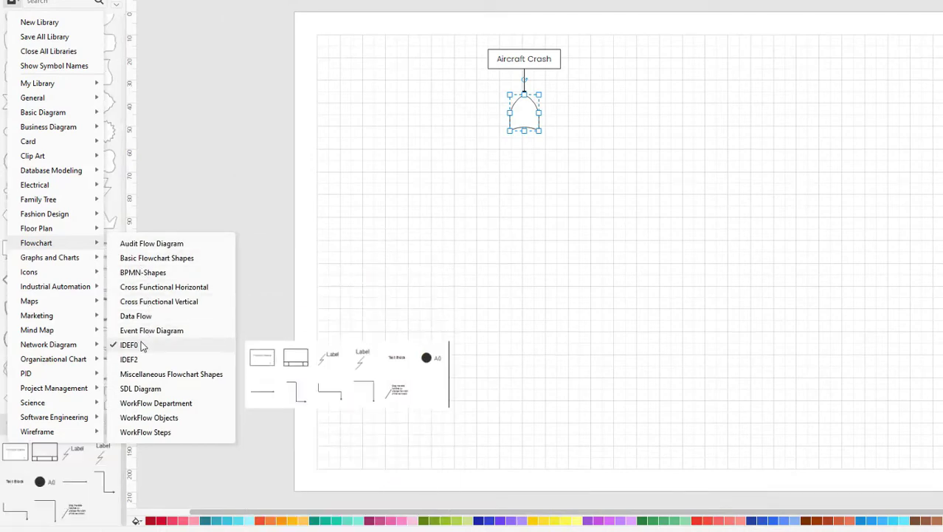
click(238, 348)
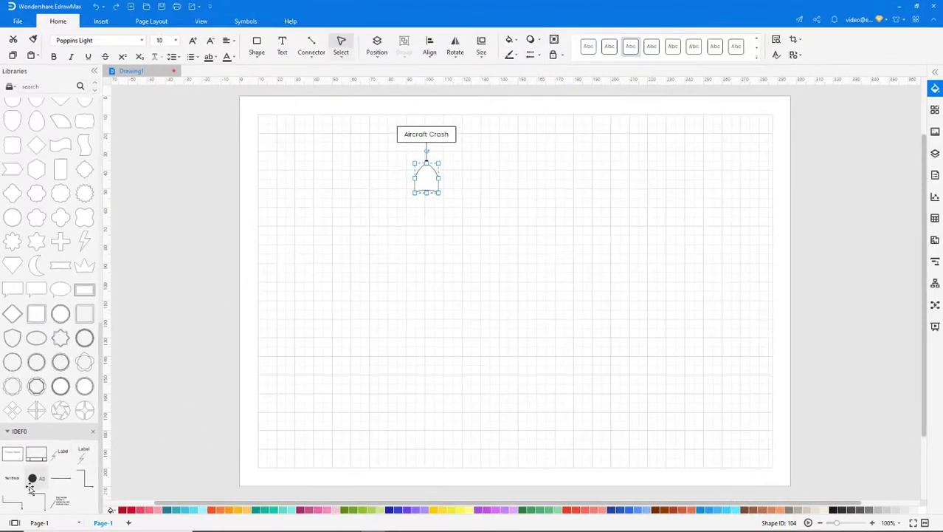
Step: Add two IDEF0 elbow connectors, rotating one 90°, as left and right branches from the OR gate
drag(13, 501, 564, 224)
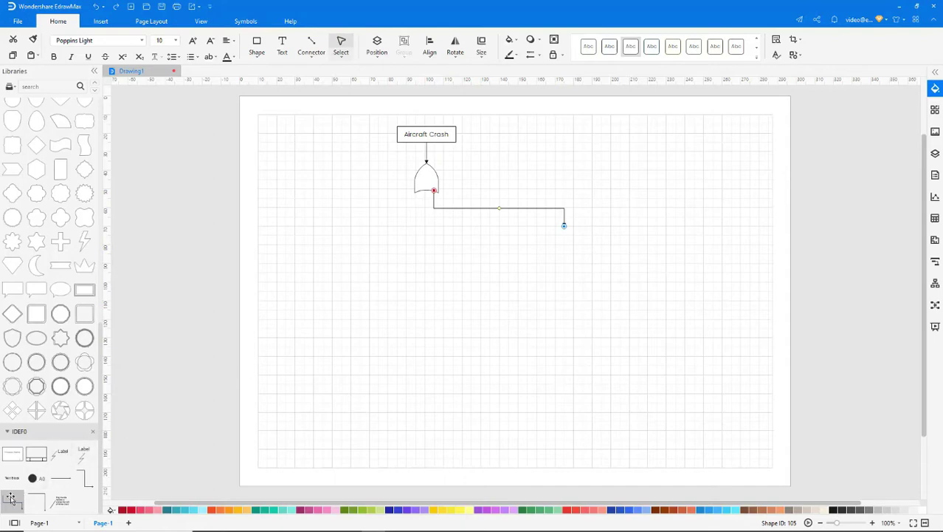
drag(12, 499, 362, 326)
click(459, 59)
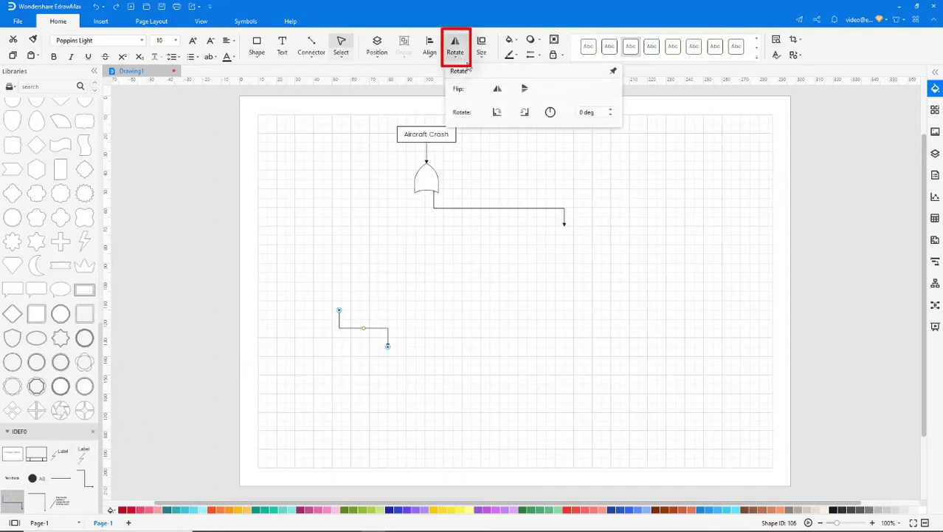
click(496, 112)
drag(386, 325, 420, 213)
mouse_move(381, 236)
mouse_down()
mouse_move(306, 235)
mouse_move(286, 222)
mouse_up()
Step: Add 'Navigation Fault' and 'Aircraft Low Speed' boxes under the branches, resizing the latter to one line
scroll(44, 222, down, 5)
drag(36, 173, 285, 246)
text(Navigation Fault)
drag(36, 173, 566, 246)
text(Aircraft Low Speed)
drag(593, 244, 609, 234)
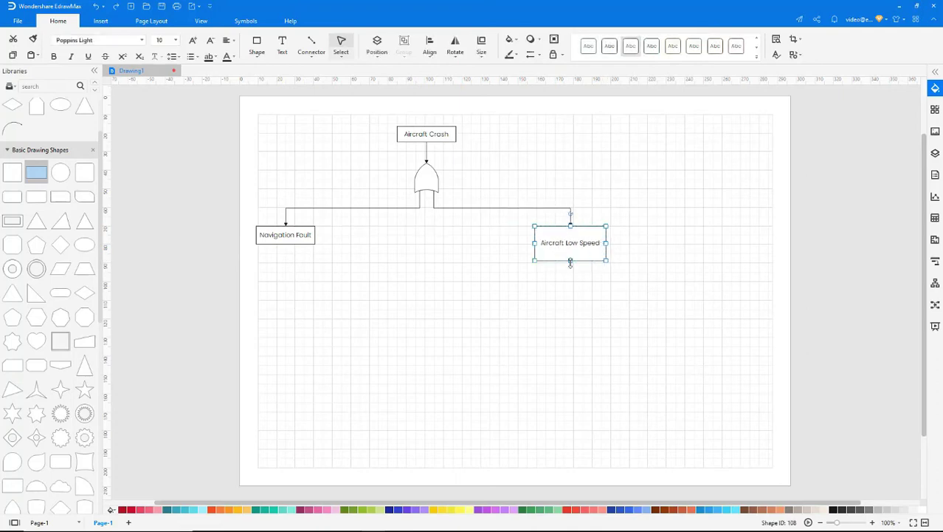
mouse_move(570, 260)
mouse_down()
mouse_move(570, 245)
mouse_move(604, 383)
mouse_move(641, 336)
mouse_move(759, 335)
mouse_up()
Step: Draw a straight line down from Aircraft Low Speed and add an elbow connector stretched to the right
click(310, 58)
click(310, 105)
click(571, 285)
scroll(51, 339, down, 5)
drag(12, 501, 585, 331)
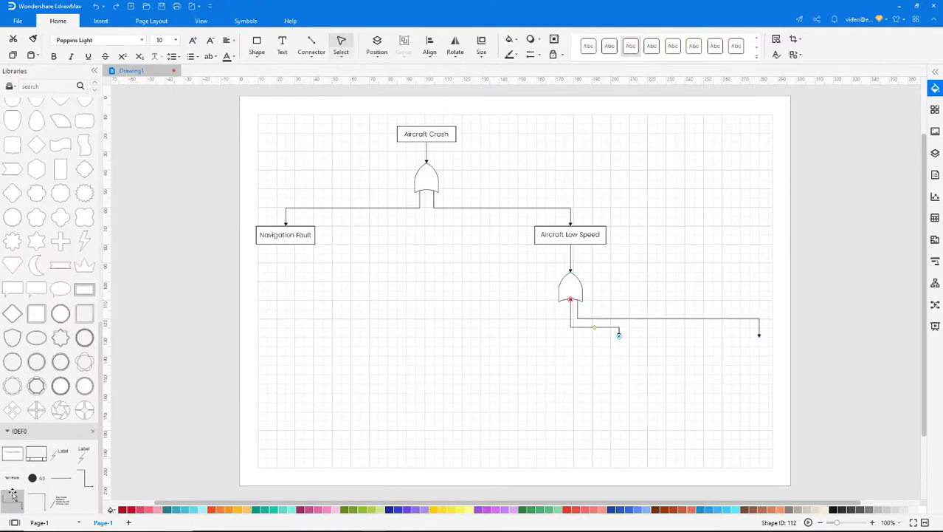
Step: Add three more 90°-rotated elbow branches under the second gate and a circle under the leftmost one
drag(12, 495, 508, 338)
click(455, 45)
click(496, 110)
click(480, 348)
drag(12, 494, 401, 335)
click(455, 44)
click(490, 111)
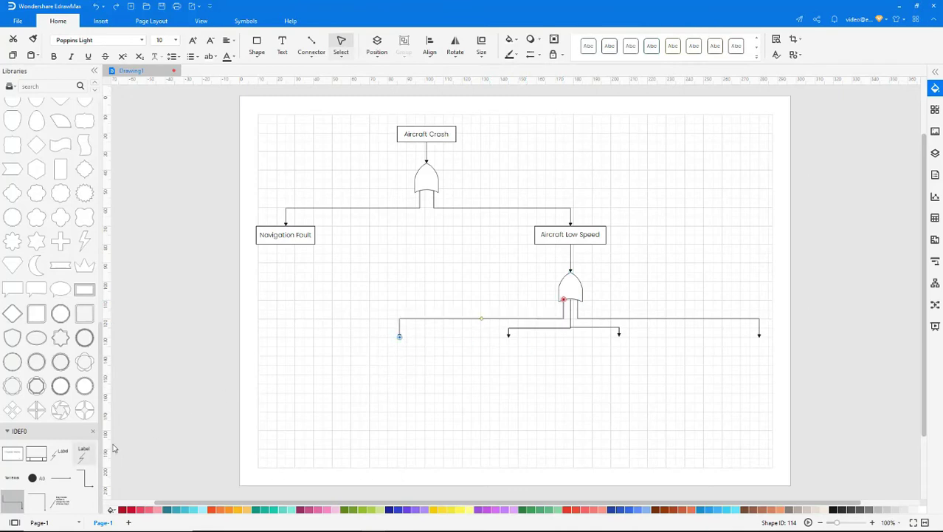
drag(12, 498, 323, 336)
click(448, 56)
click(496, 111)
scroll(51, 295, down, 5)
mouse_move(61, 172)
mouse_down()
mouse_move(316, 400)
mouse_move(326, 360)
mouse_up()
Step: Label the first circle 'Rocket Booster Pressure Low' and add a 'Rocket Propellant Fault' circle beside it
double_click(325, 360)
text(Robust)
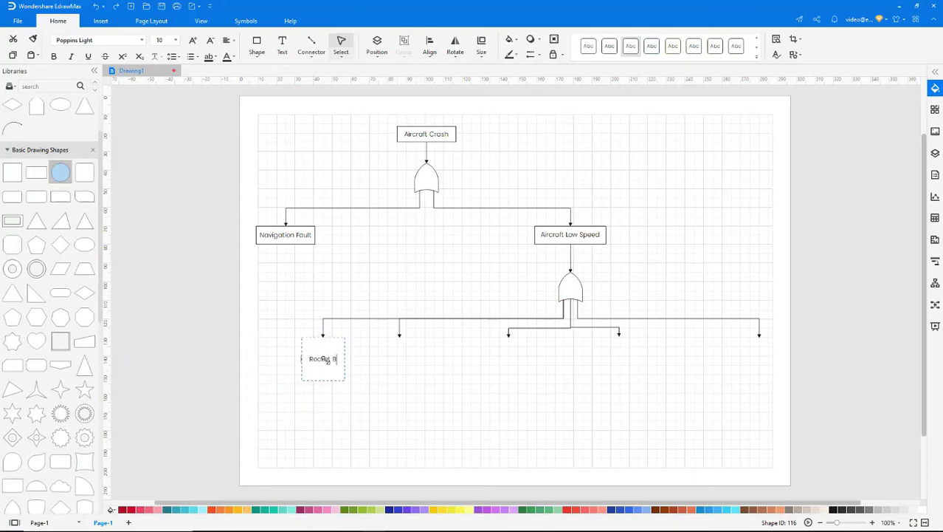
text(ooster Pressure Low)
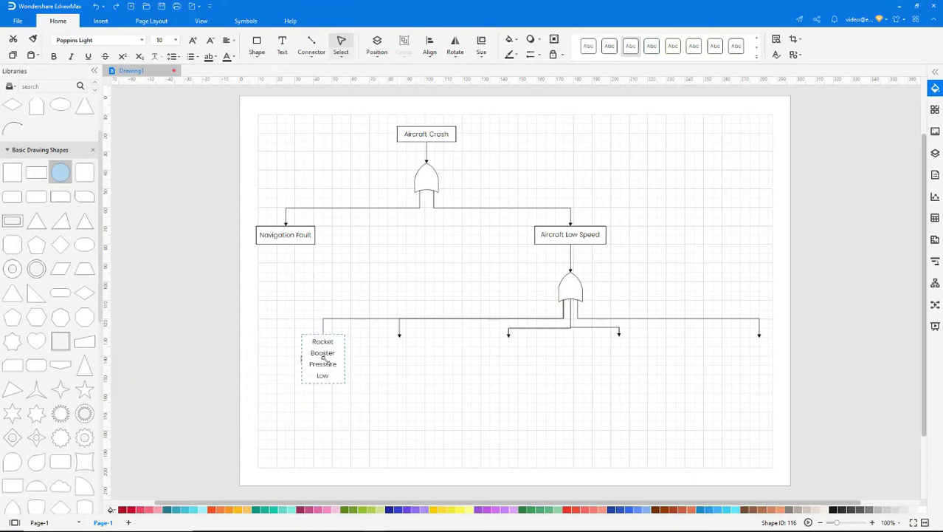
click(223, 276)
drag(61, 172, 397, 385)
double_click(400, 362)
text(Rocket Propellant Fault)
click(406, 388)
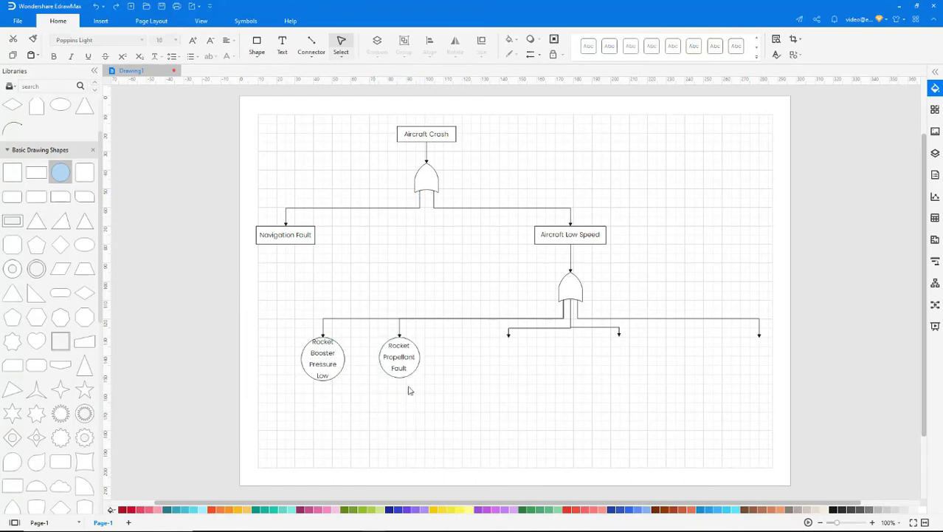
Step: Add 'Main Motor Closed Ahead of Time' box, 'Overloaded' circle, and 'Rocket Booster Separate Ahead of' box
drag(37, 172, 510, 354)
double_click(509, 354)
text(Main Motor Clos)
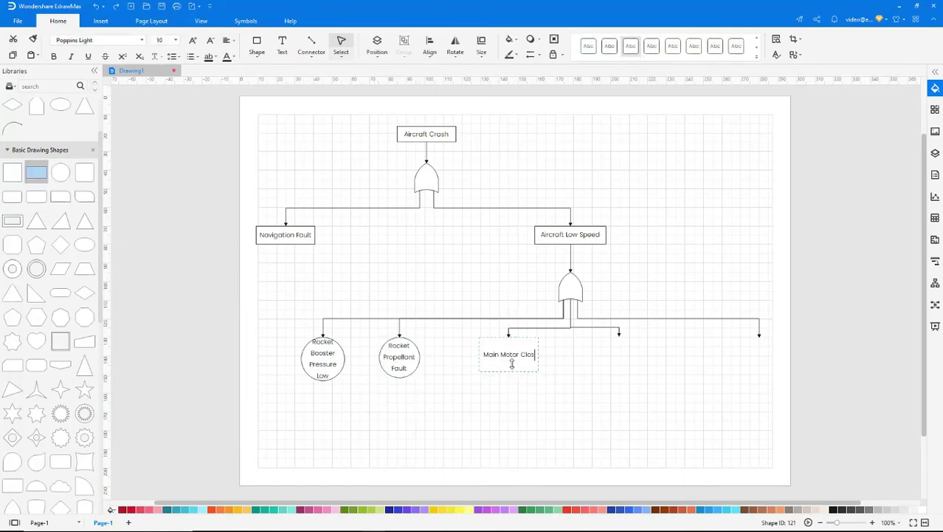
text(ed Ahead of Time)
click(443, 391)
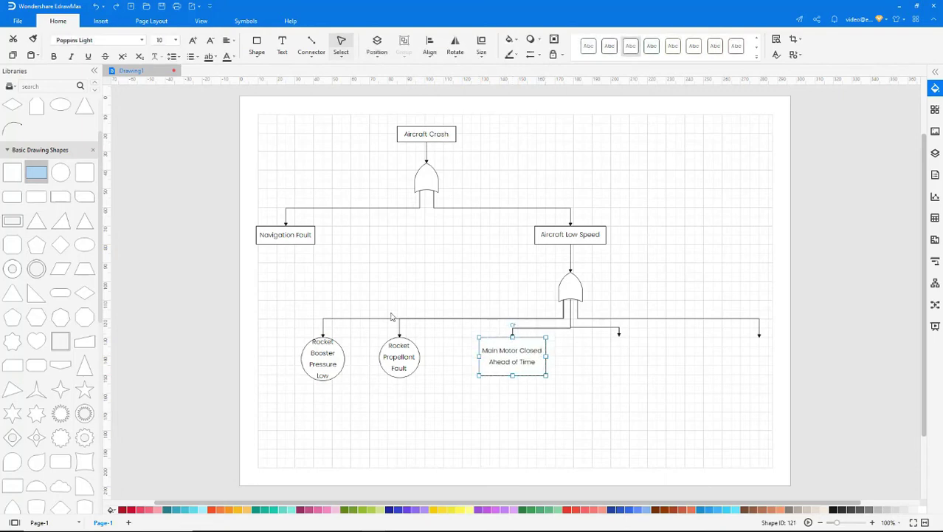
drag(60, 172, 619, 355)
text(Overloaded)
click(644, 380)
drag(36, 172, 762, 355)
text(Rocket Booster Separate Ahead of)
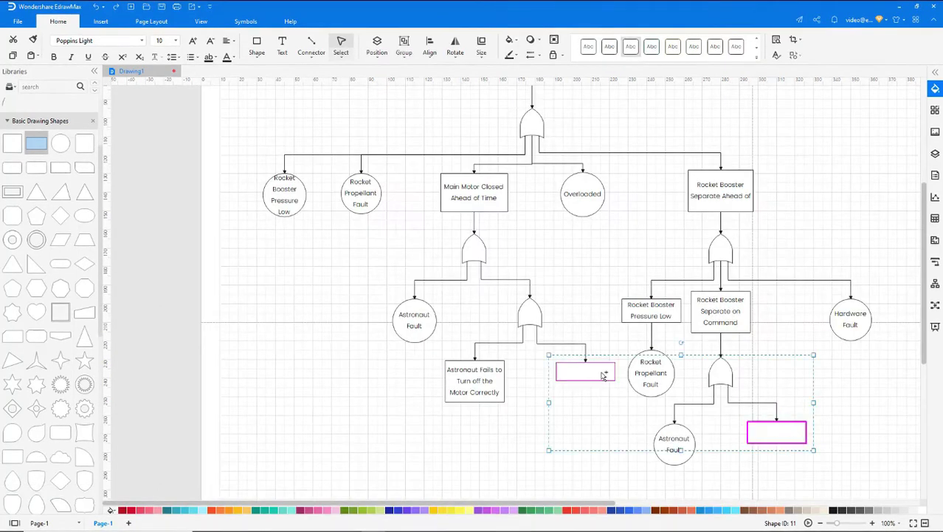
Step: Give the selected event boxes, including Navigation Fault, a solid blue fill with no outline
scroll(701, 206, up, 2)
ctrl+click(270, 132)
click(936, 89)
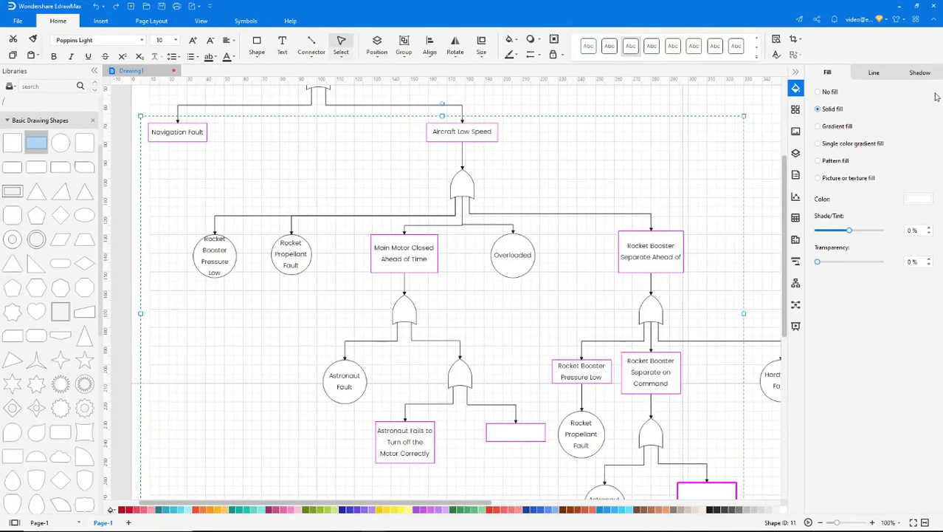
click(917, 200)
click(861, 245)
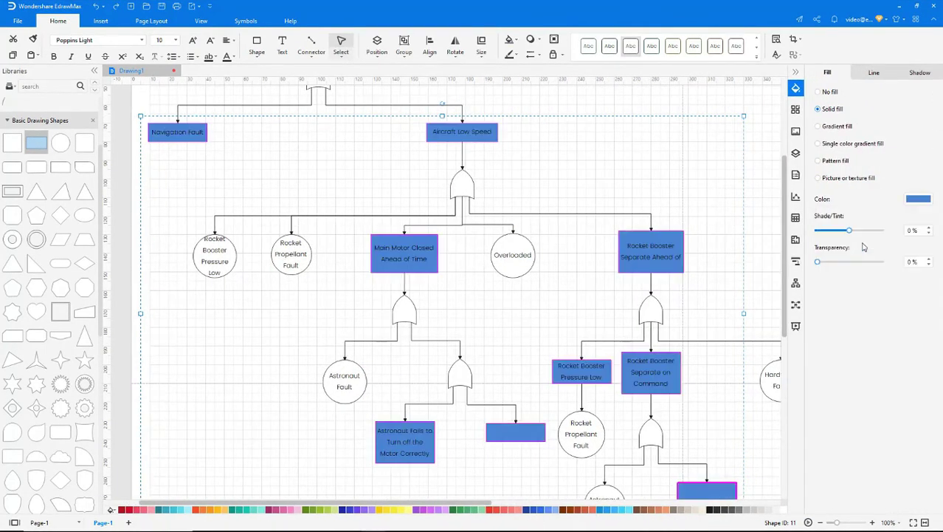
click(871, 74)
click(835, 93)
Step: Close the formatting pane and select the Aircraft Crash box at the top
click(795, 71)
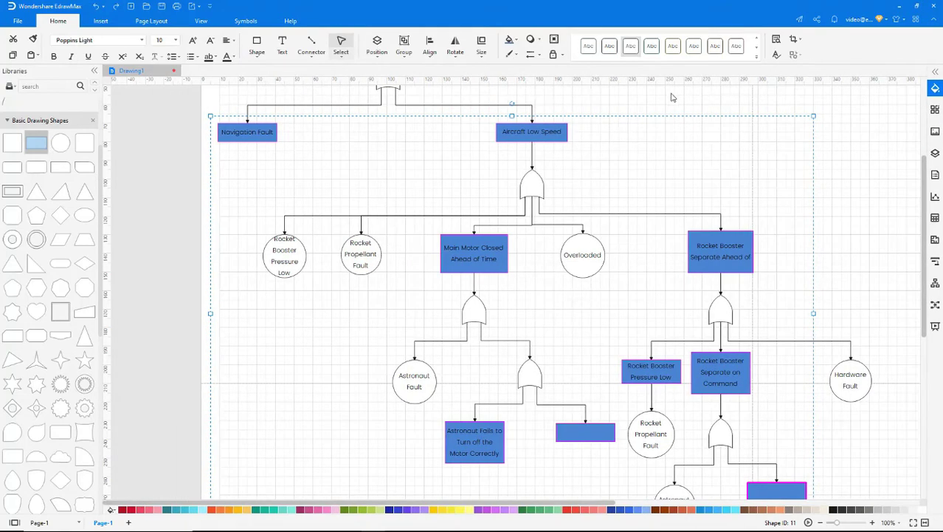
scroll(643, 100, up, 4)
click(414, 158)
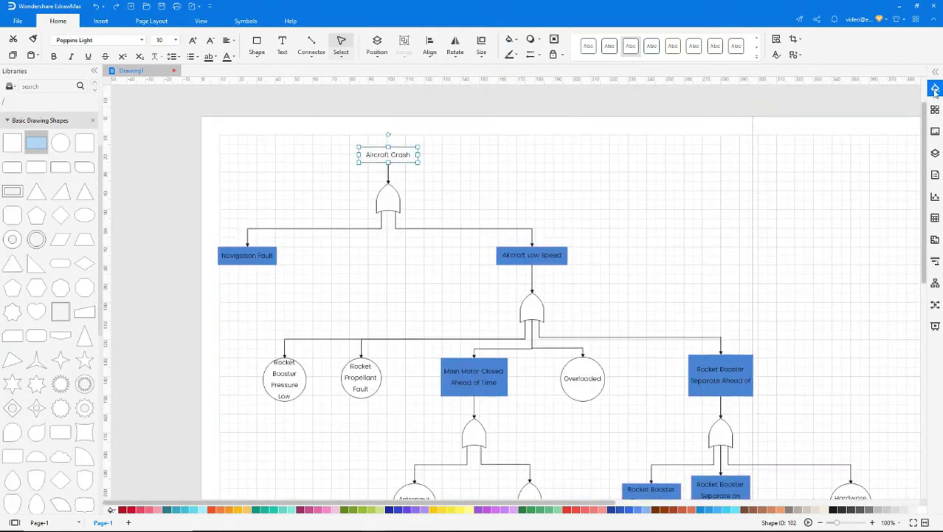
Step: Fill the Aircraft Crash box blue
click(935, 89)
click(827, 72)
click(902, 199)
click(829, 230)
click(796, 72)
Step: Select all six OR gates and fill them solid black
click(395, 206)
ctrl+click(533, 306)
scroll(536, 309, down, 4)
ctrl+click(476, 310)
ctrl+click(530, 373)
ctrl+click(721, 309)
ctrl+click(720, 434)
scroll(741, 395, down, 2)
click(933, 88)
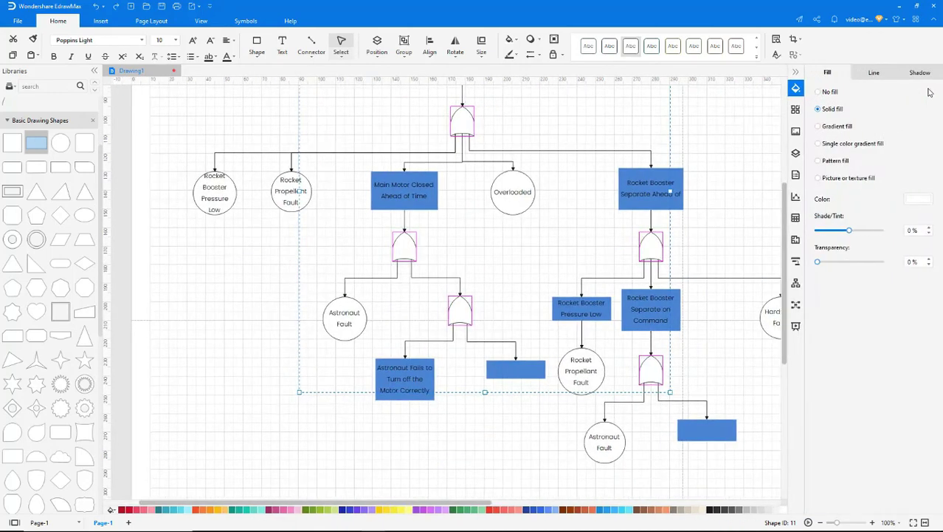
click(915, 199)
click(923, 229)
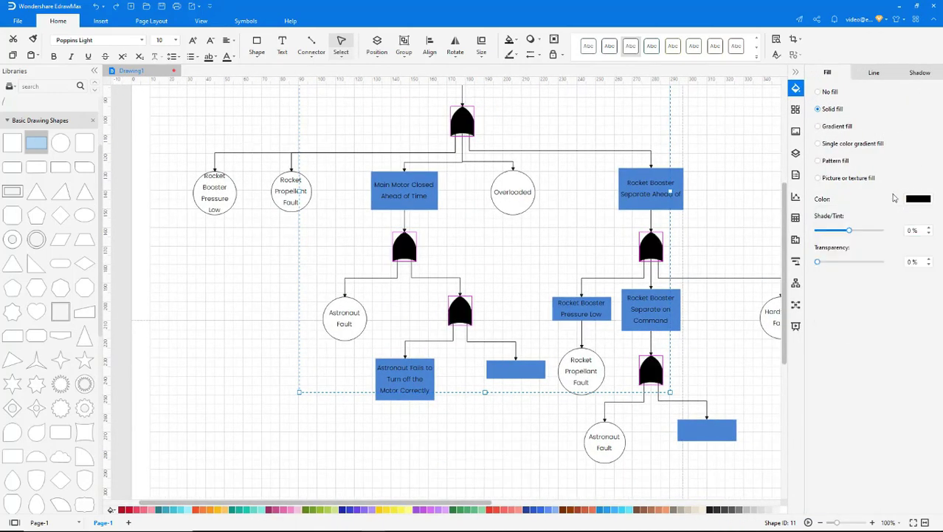
click(792, 72)
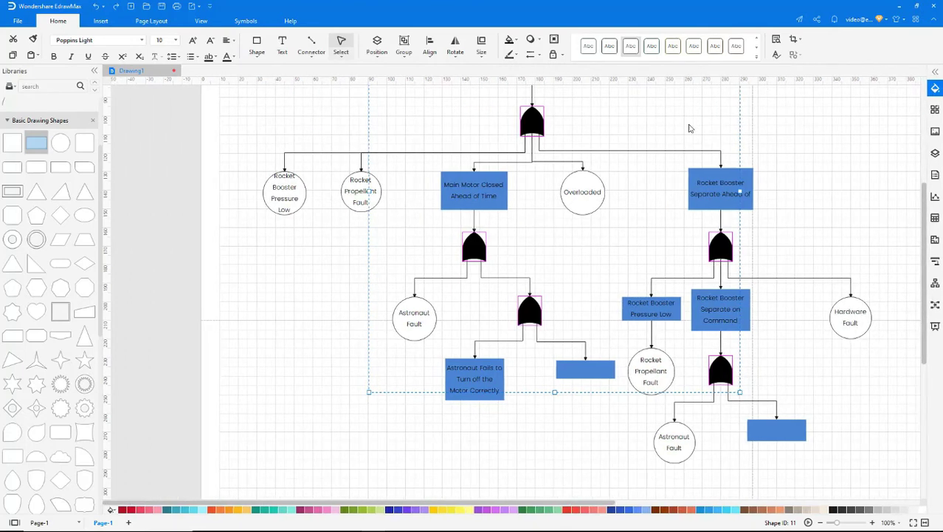
Step: Select all seven cause circles, from Rocket Booster Pressure Low to the lower Astronaut Fault
click(289, 260)
ctrl+click(353, 265)
ctrl+click(586, 270)
ctrl+click(420, 380)
ctrl+click(666, 440)
ctrl+click(865, 384)
scroll(862, 391, down, 2)
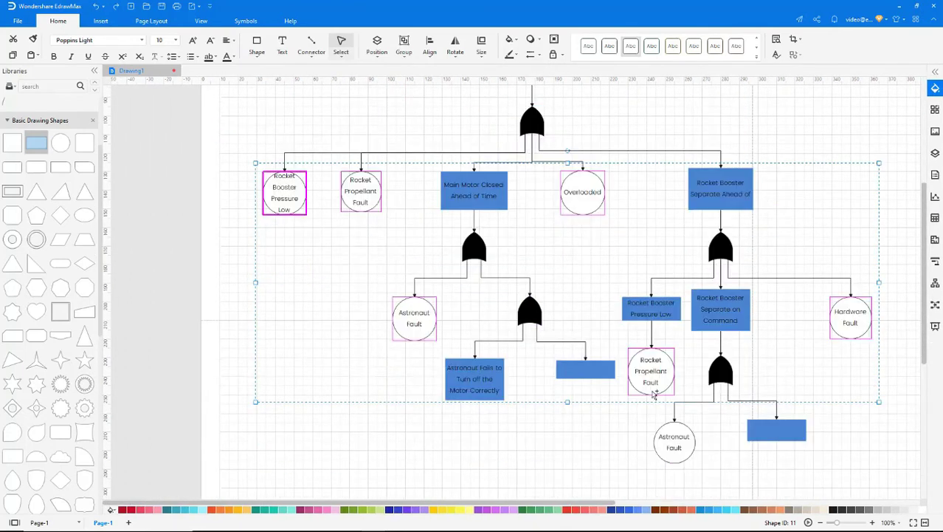
ctrl+click(677, 446)
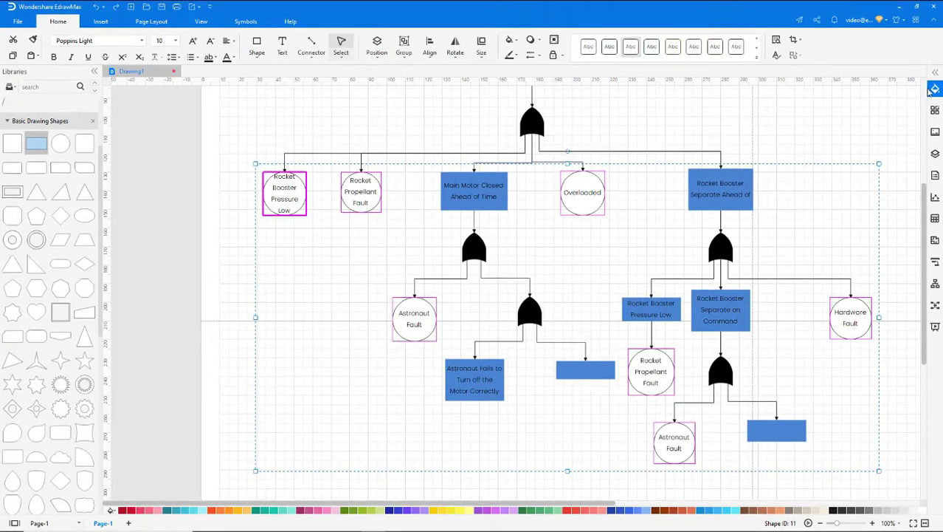
Step: Fill the selected circles light cyan and check their outline settings
click(934, 89)
click(915, 199)
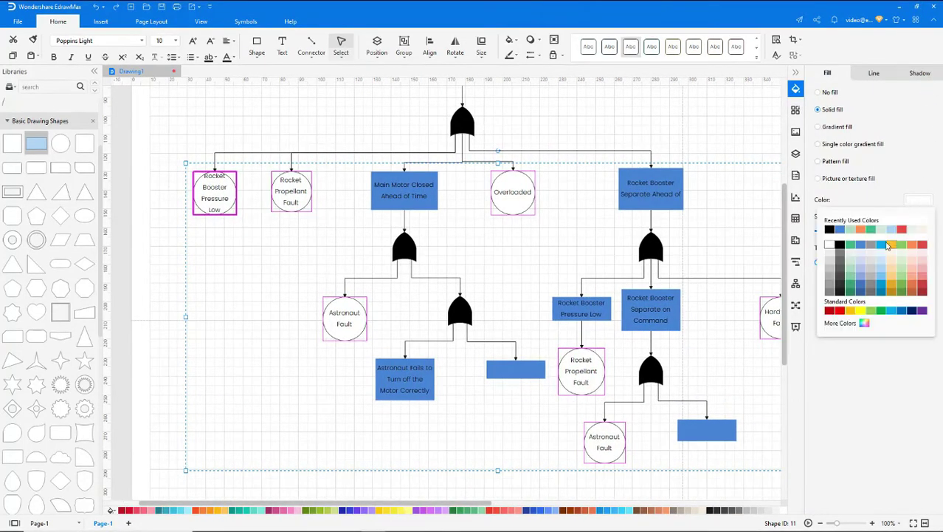
click(883, 244)
click(874, 73)
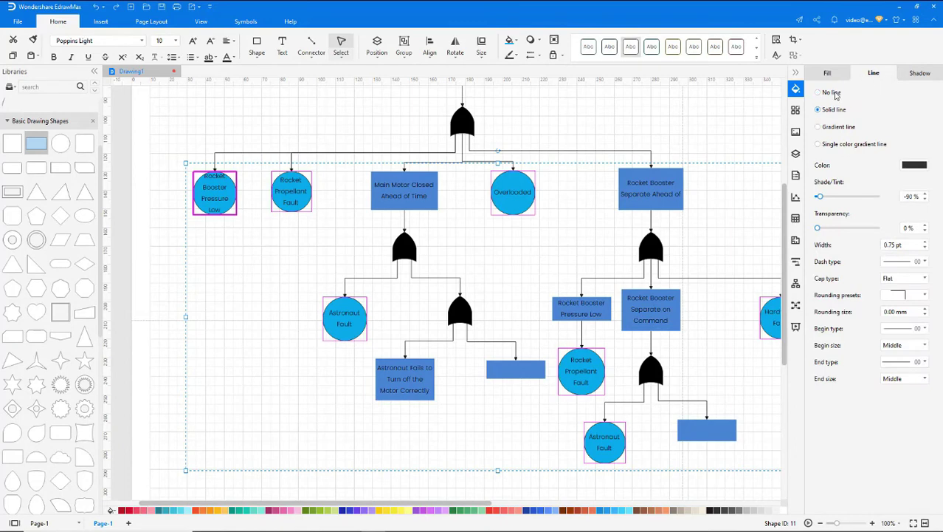
click(796, 73)
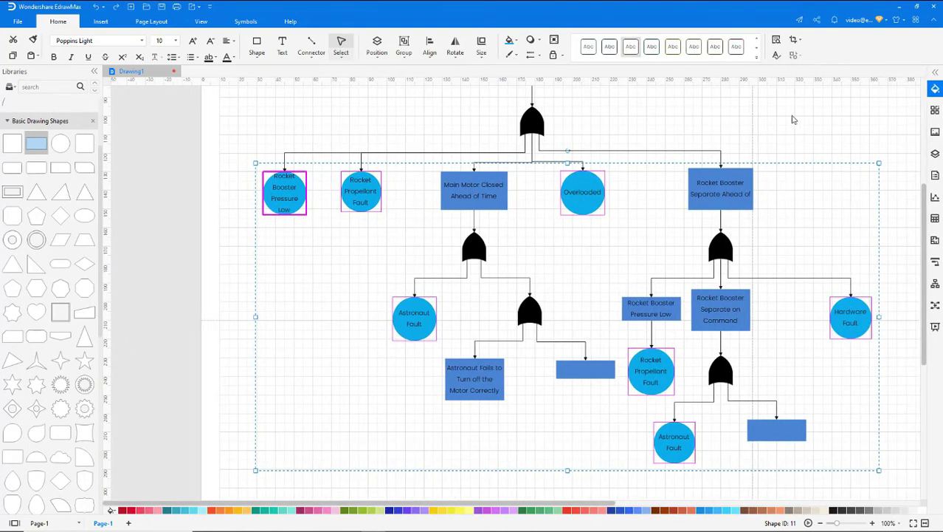
Step: Select all connectors and colour their lines blue
click(783, 171)
right_click(784, 178)
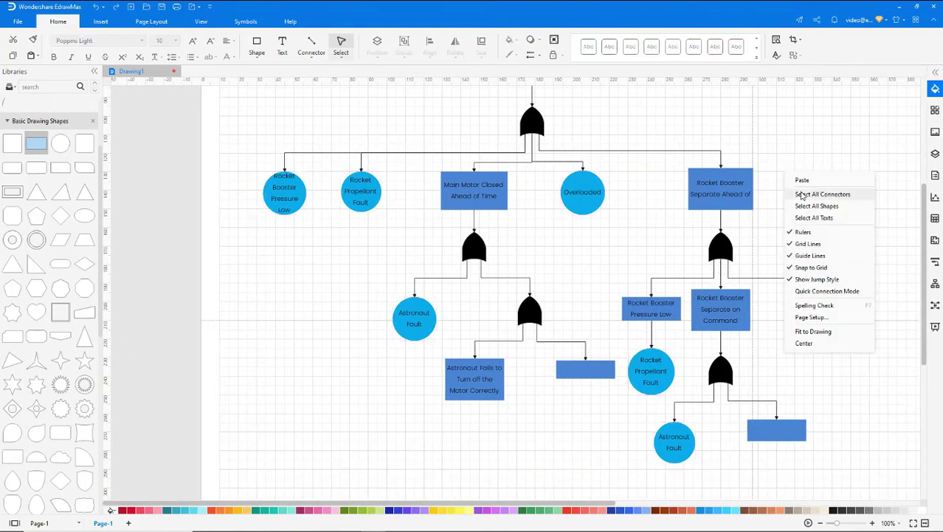
click(792, 194)
click(934, 90)
click(920, 165)
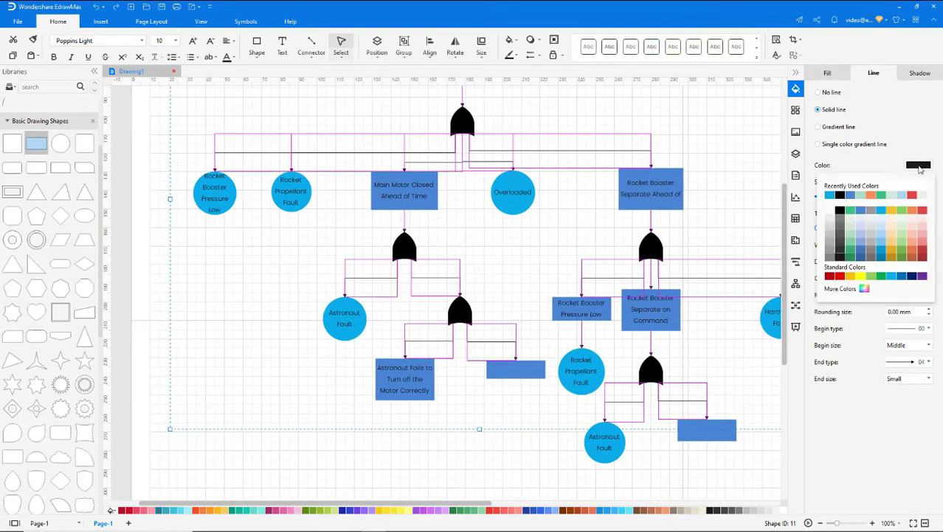
click(850, 195)
click(795, 72)
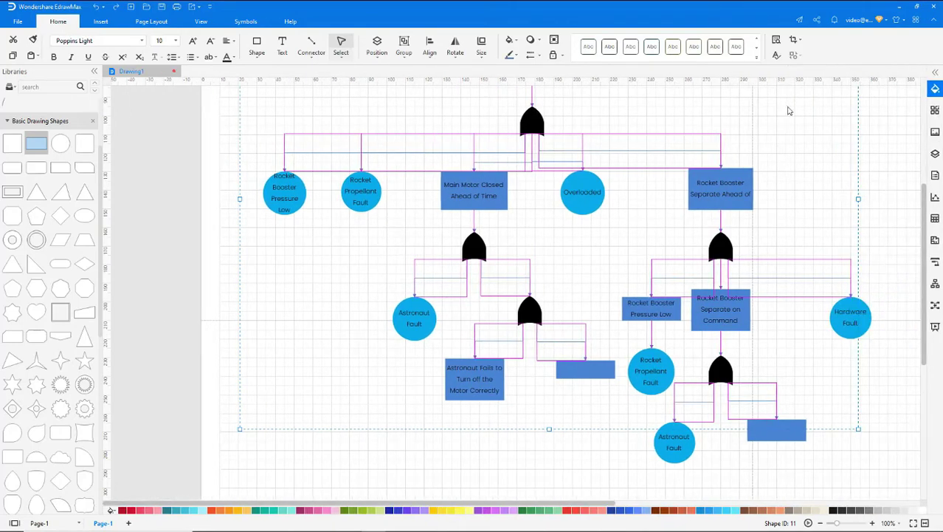
Step: Select all diagram text and make the font colour white
right_click(798, 191)
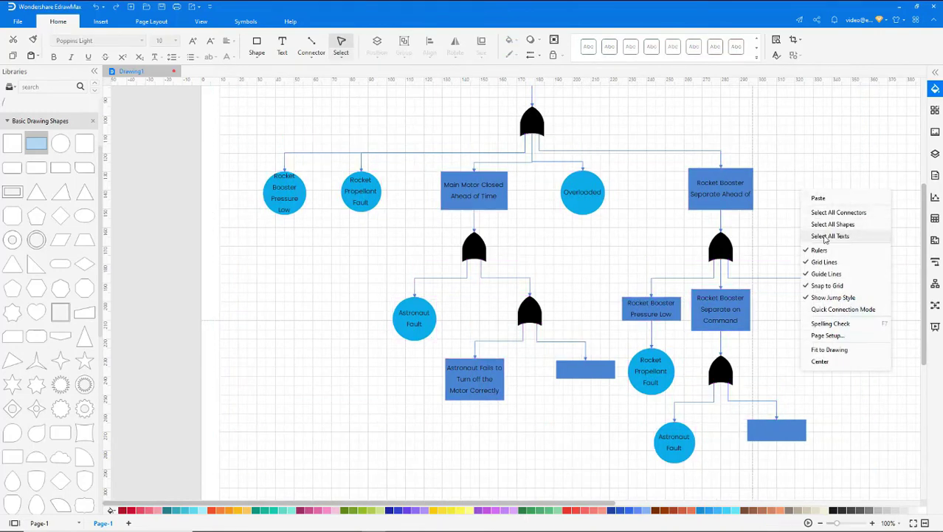
click(823, 238)
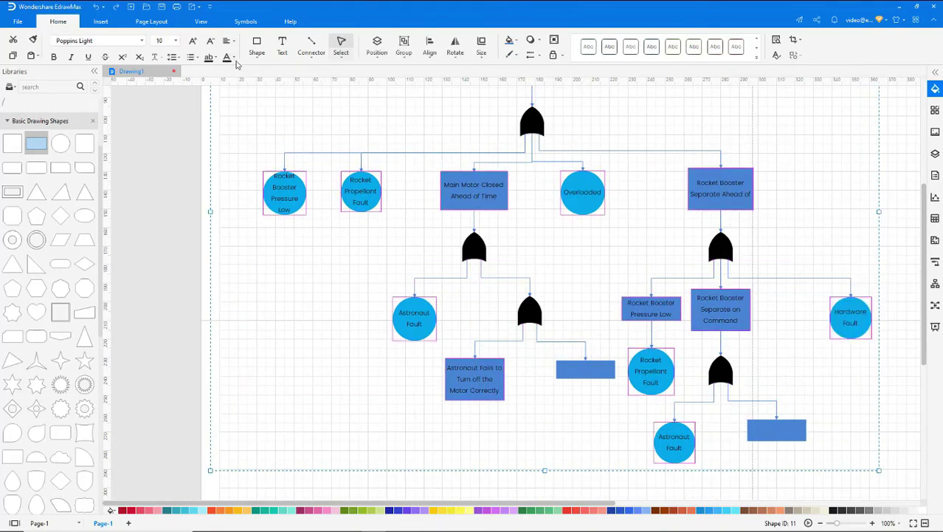
click(233, 58)
click(233, 112)
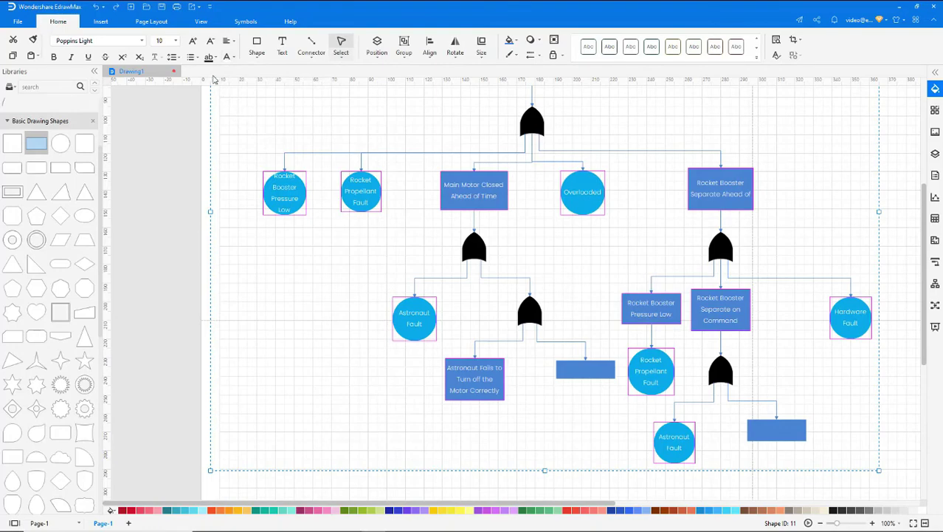
Step: Fit the page to the whole drawing
click(169, 22)
click(251, 47)
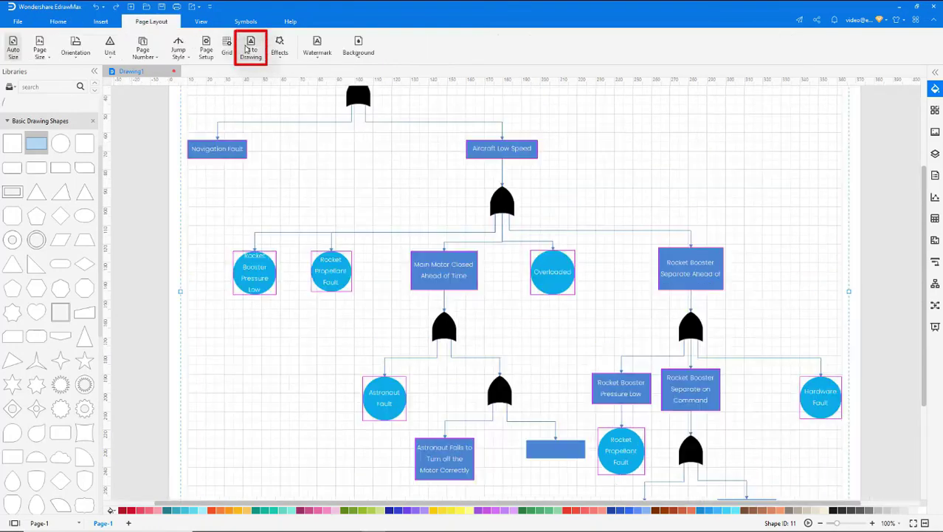
scroll(226, 123, up, 3)
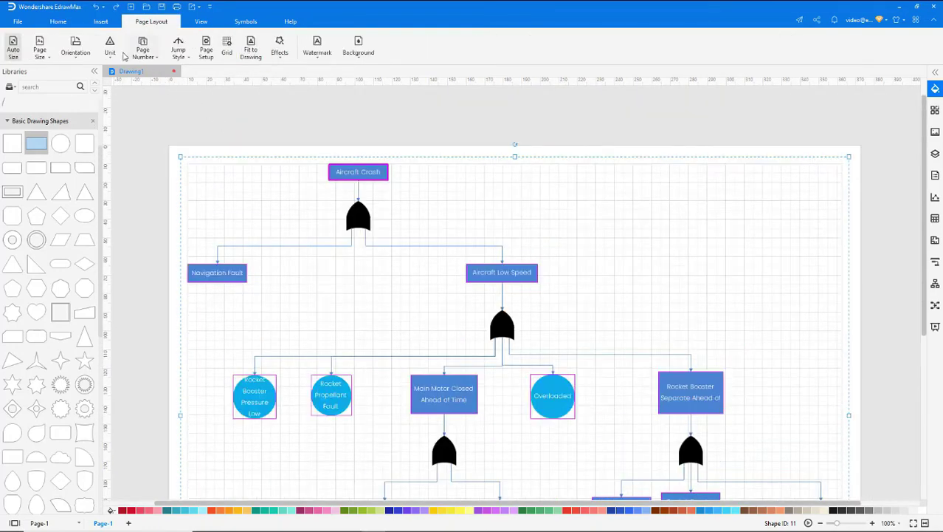
Step: Add a text box at the page's upper right reading 'Aircraft Crash Fault Tree'
click(59, 22)
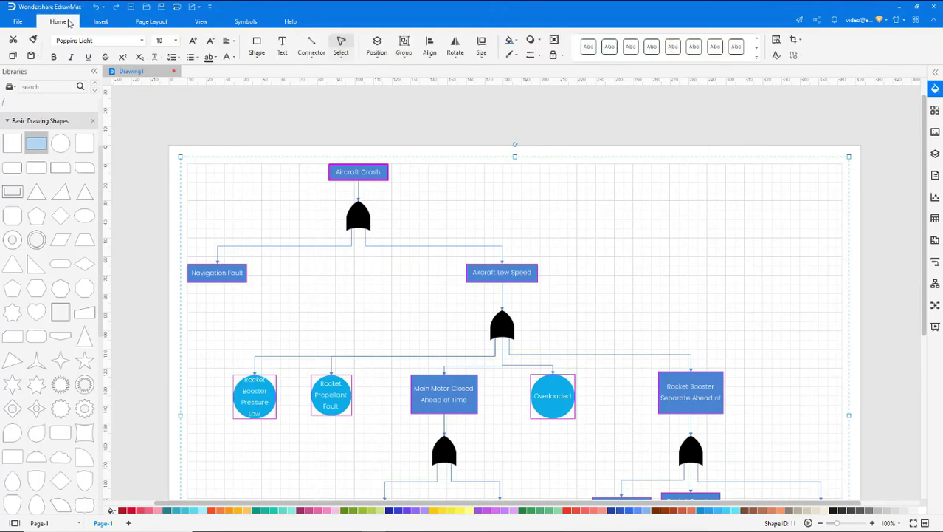
click(282, 46)
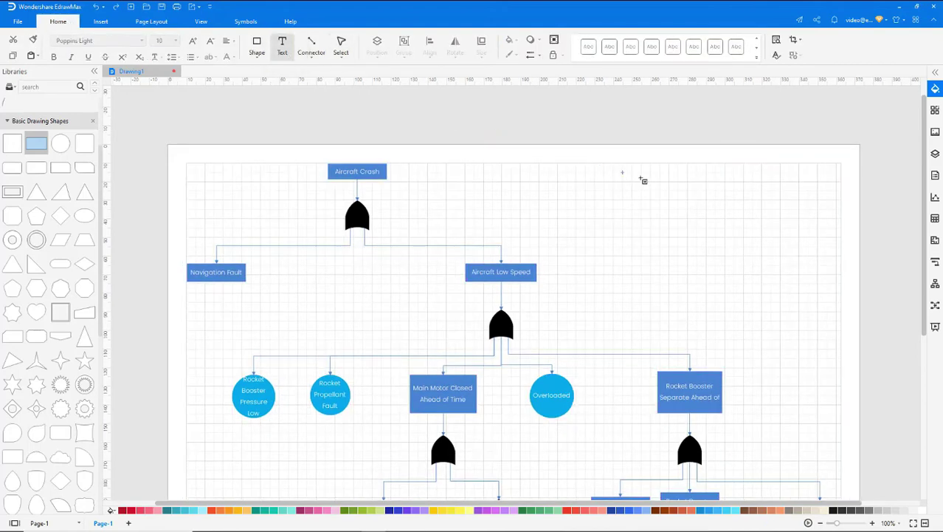
drag(600, 176, 810, 225)
text(Aircraft Crash Fault Tree)
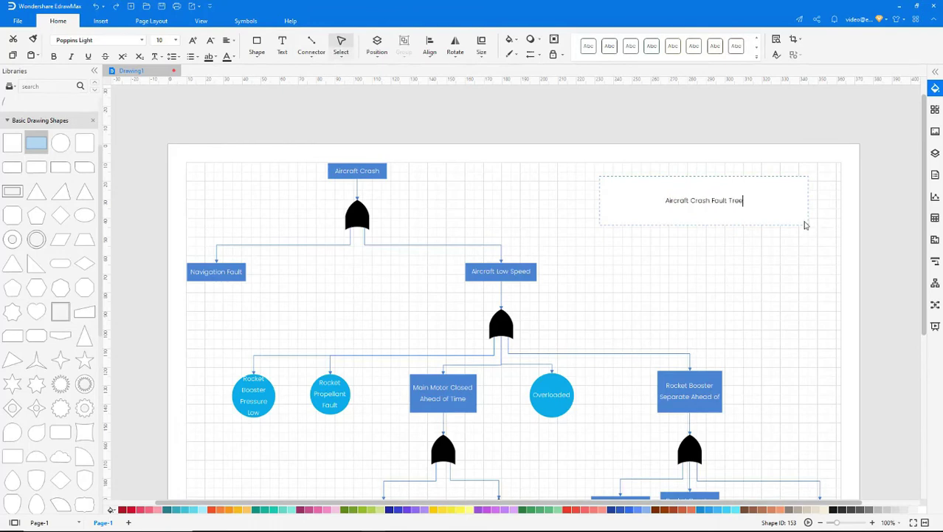
click(176, 40)
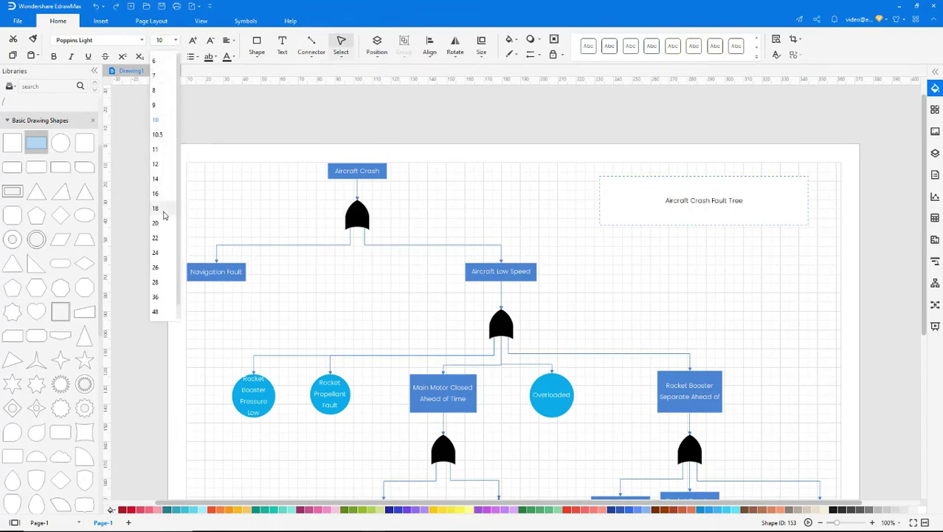
Step: Set the title font size to 18 and turn off the page gridlines
click(164, 215)
click(201, 20)
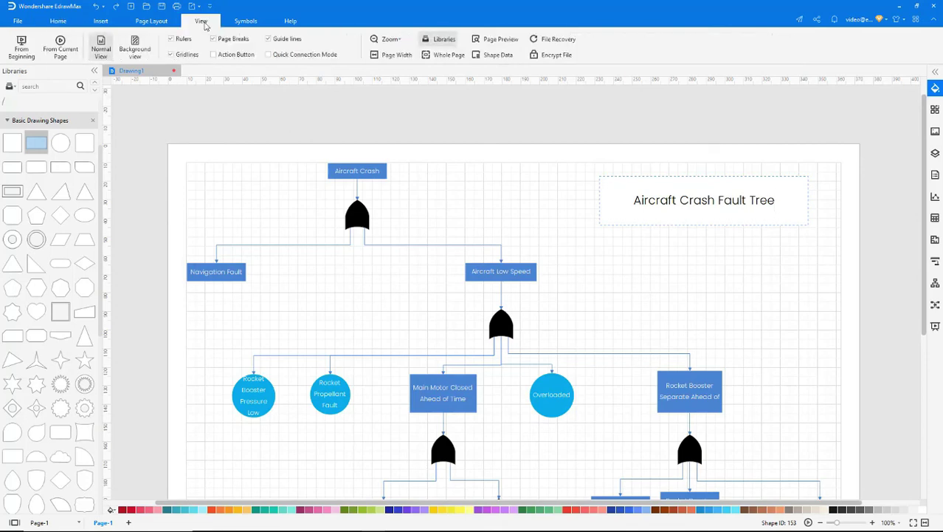
click(186, 54)
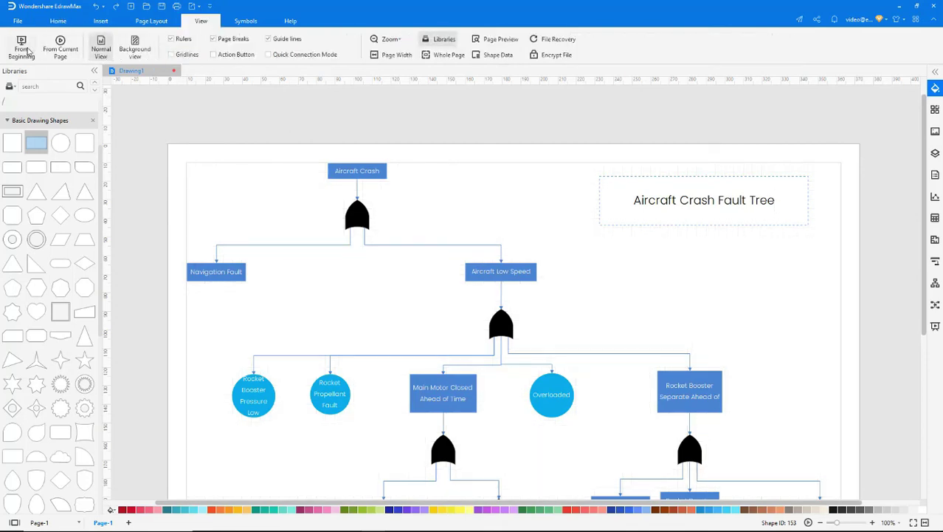